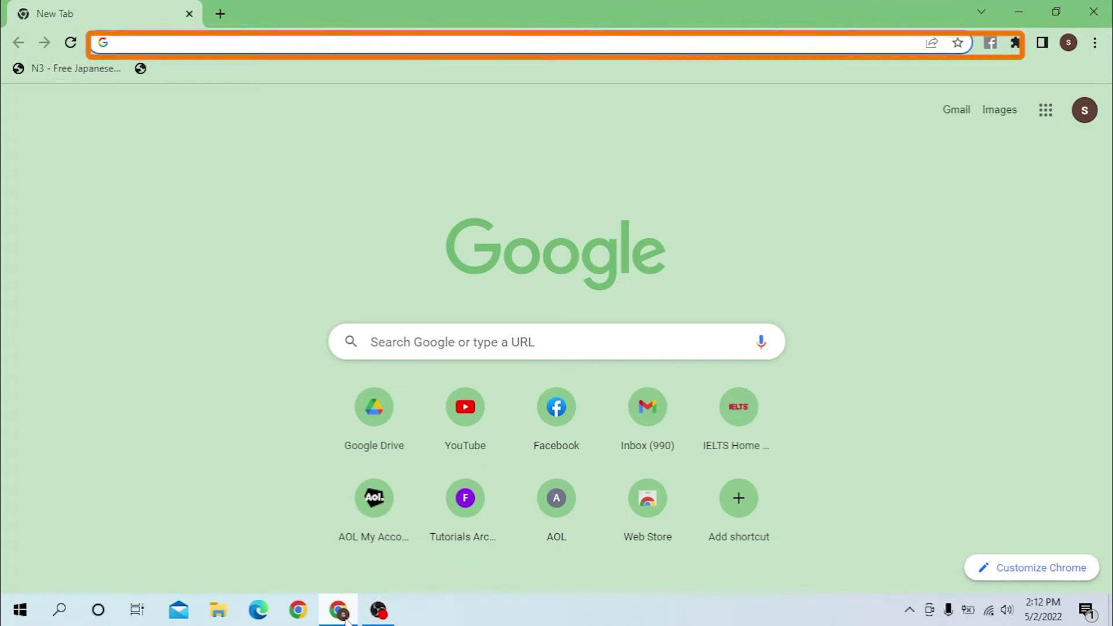
# Step: Load garena.com, scroll through the homepage sections, and open the Garena Account Center
pyautogui.write('garena.com')
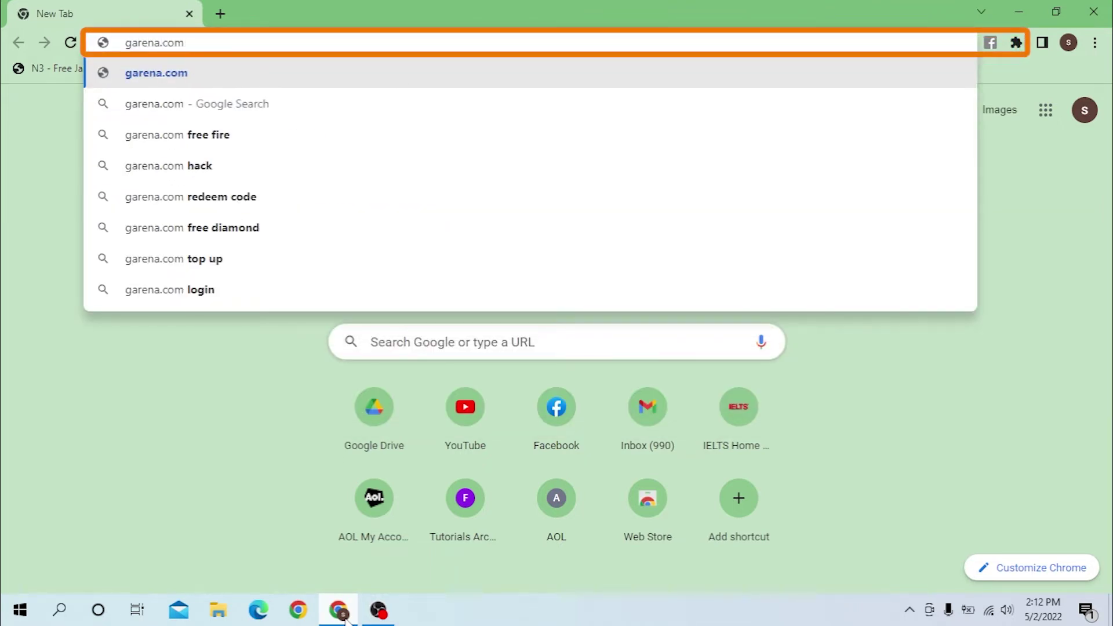
pyautogui.press('Return')
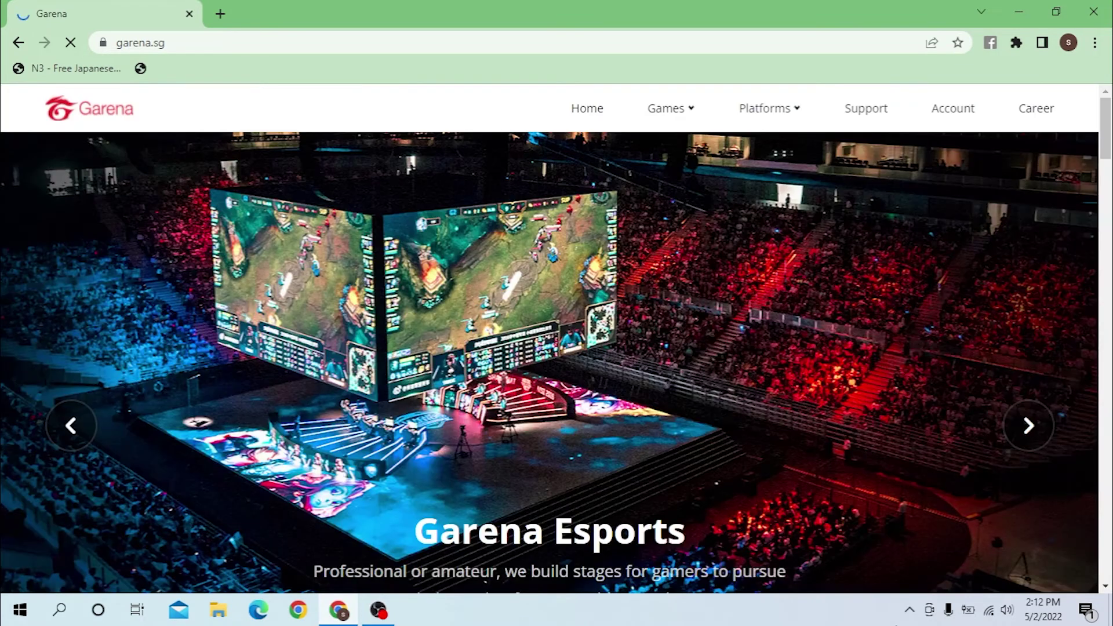
pyautogui.scroll(-10, 509, 350)
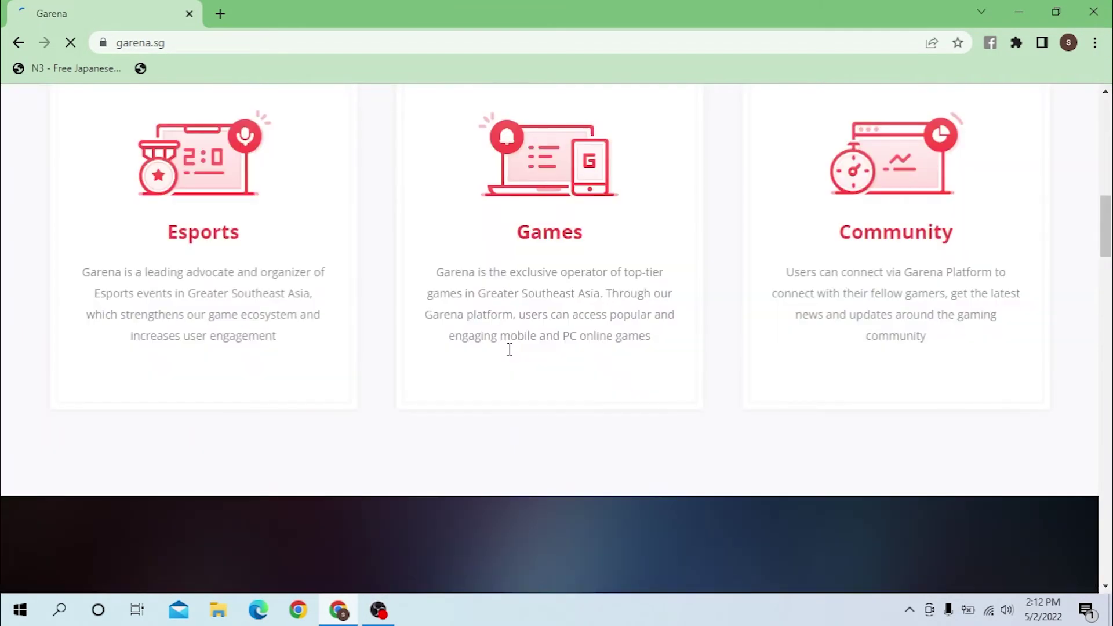
pyautogui.scroll(-15, 513, 357)
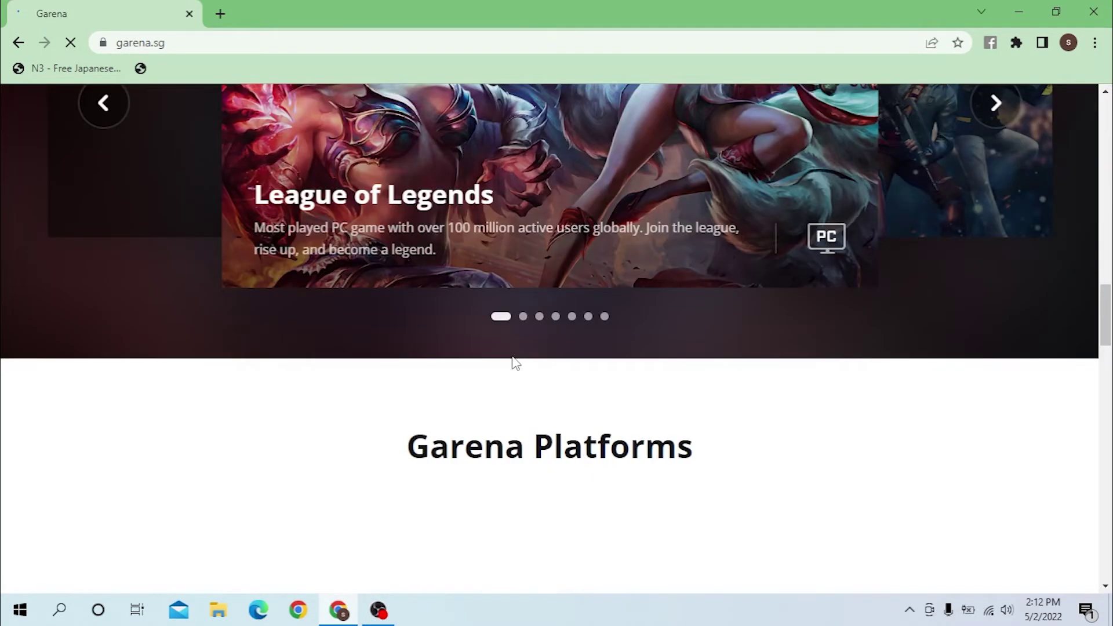
pyautogui.scroll(-8, 517, 362)
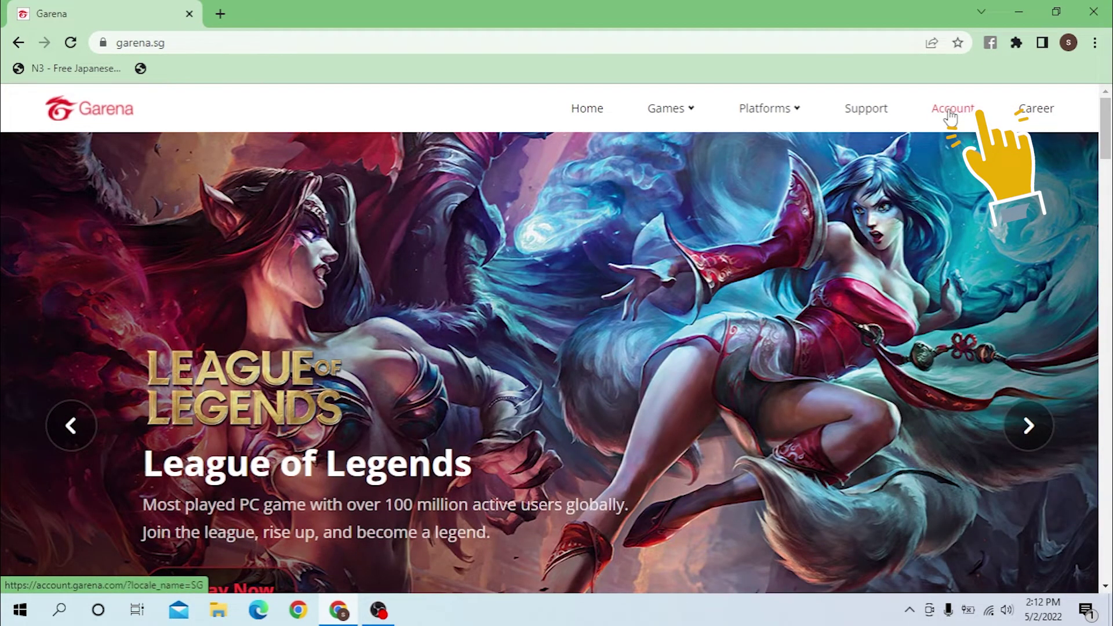
pyautogui.click(947, 113)
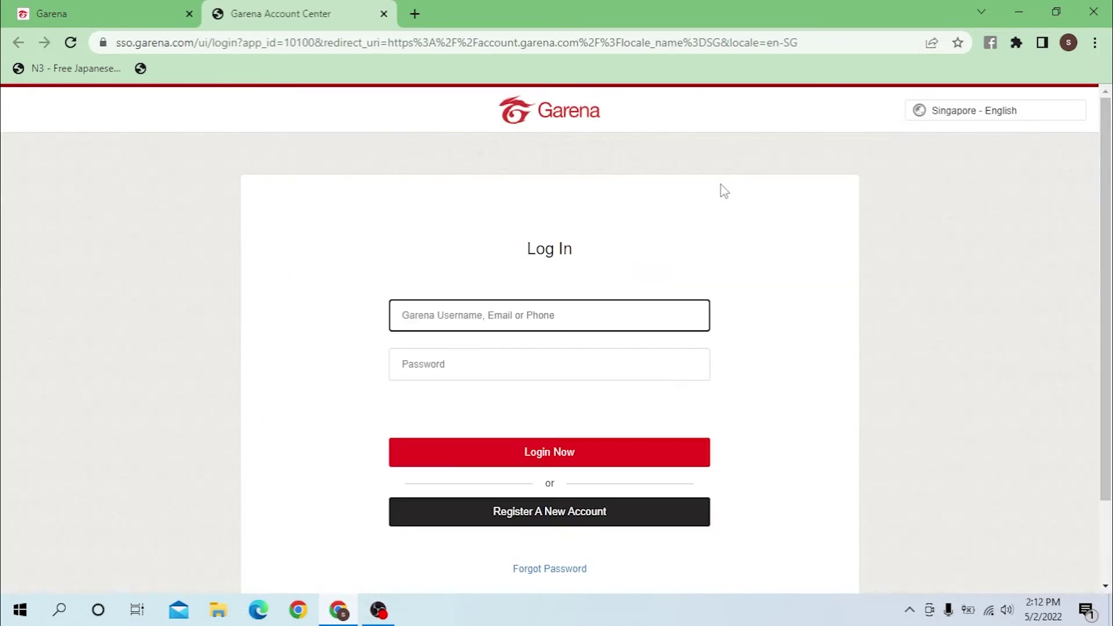
# Step: Scroll down the Account Center login page to view its empty login form
pyautogui.scroll(-2, 746, 270)
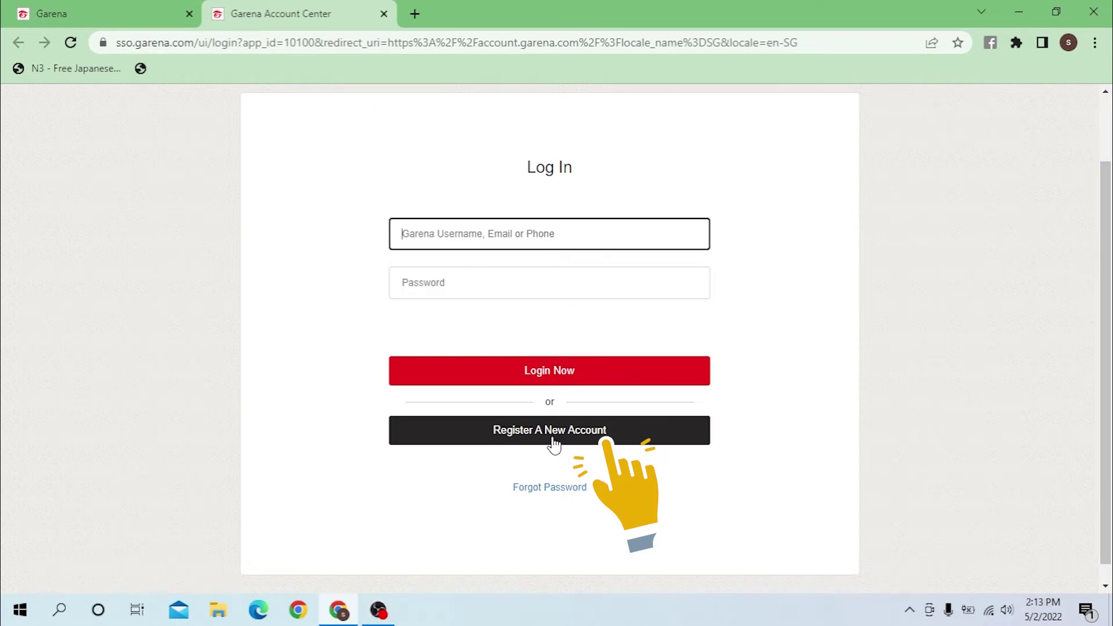
# Step: Open the Register A New Account form and look over its fields
pyautogui.click(554, 443)
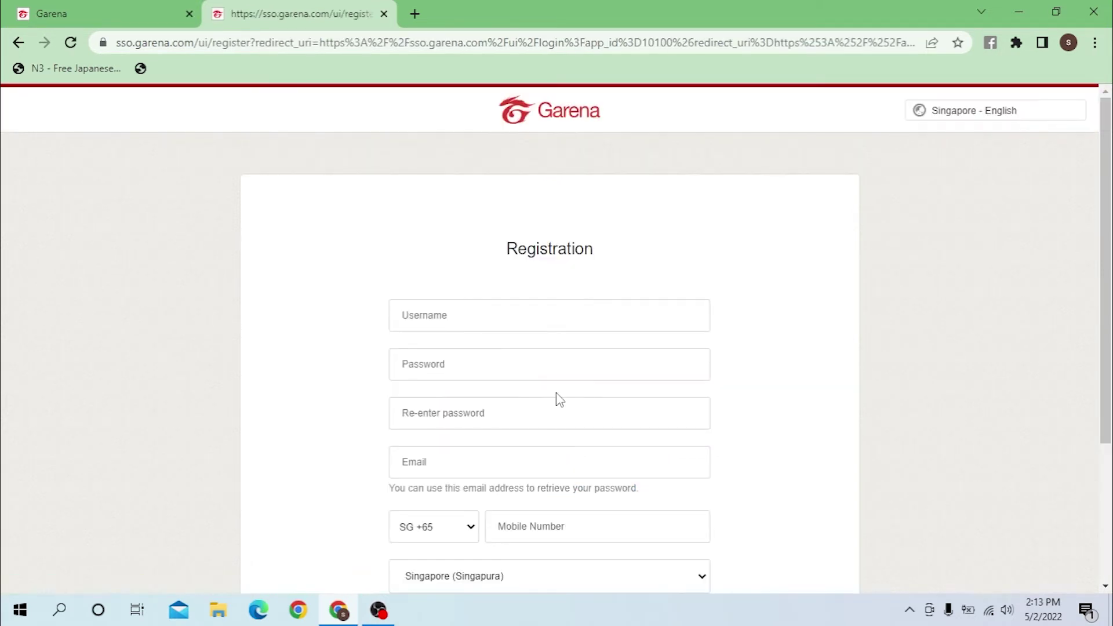
pyautogui.scroll(-3, 556, 394)
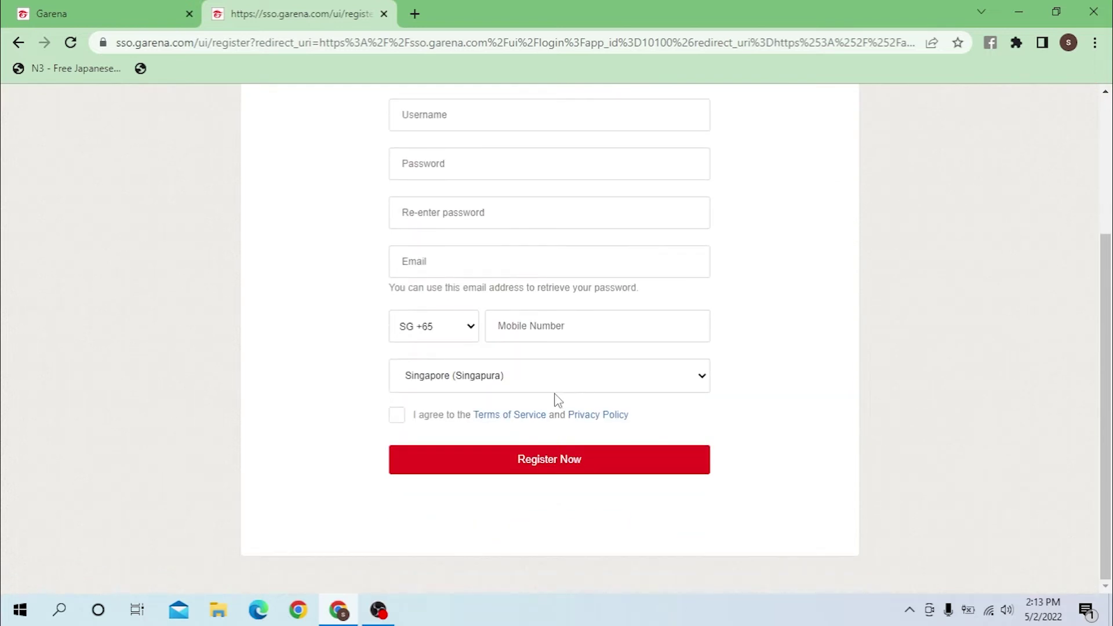
pyautogui.scroll(2, 555, 400)
pyautogui.scroll(1, 555, 400)
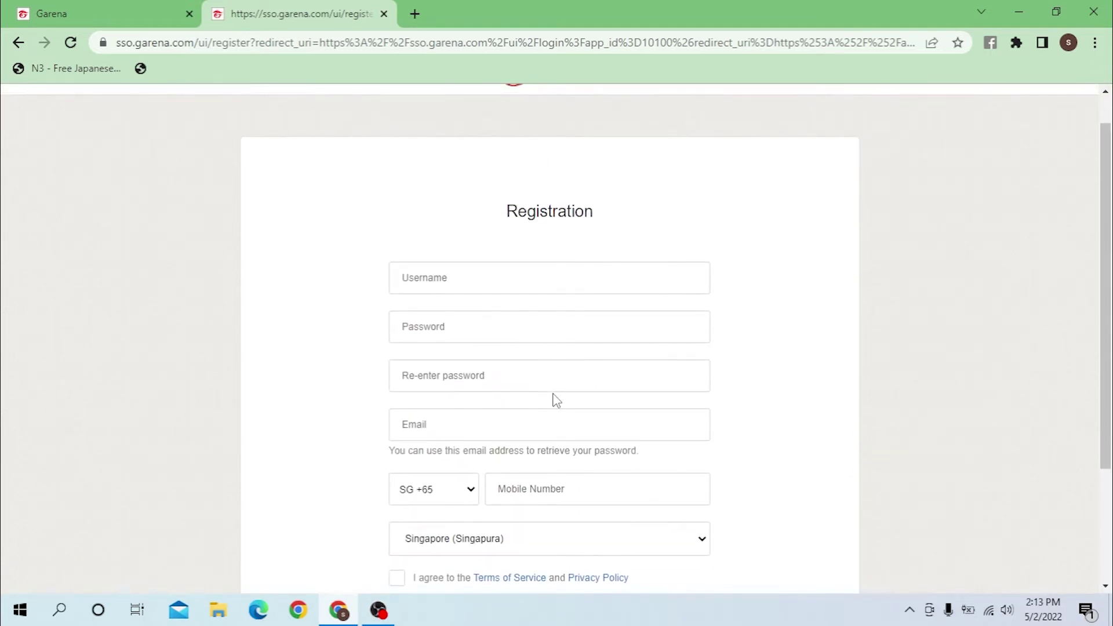
# Step: Fill in the username, the password twice, and the Gmail email address
pyautogui.click(542, 279)
pyautogui.write('msuden')
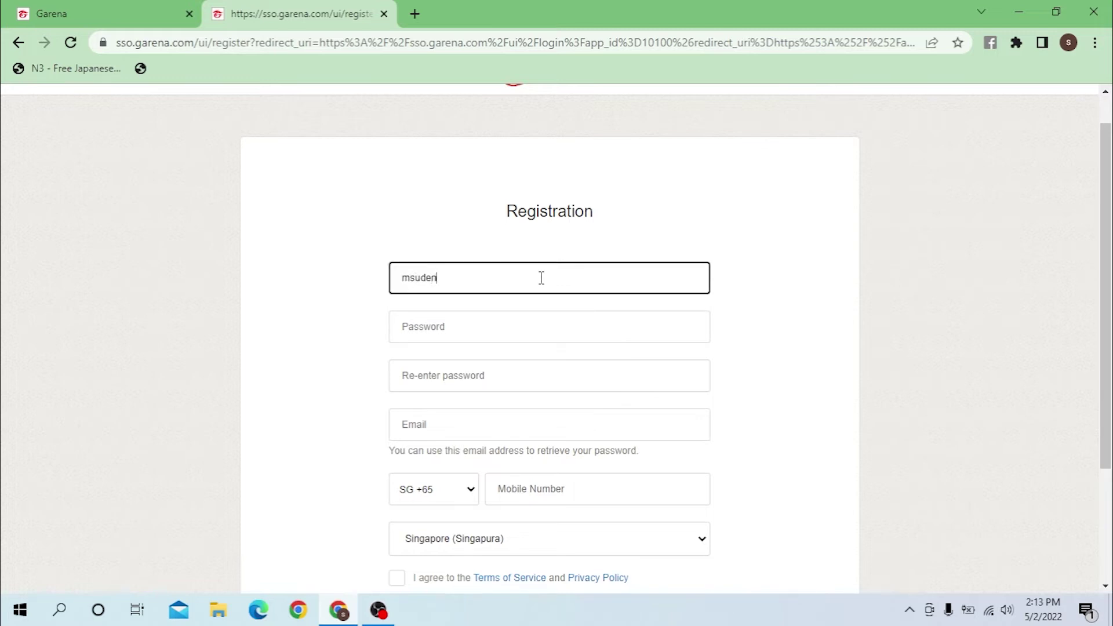
pyautogui.press('Tab')
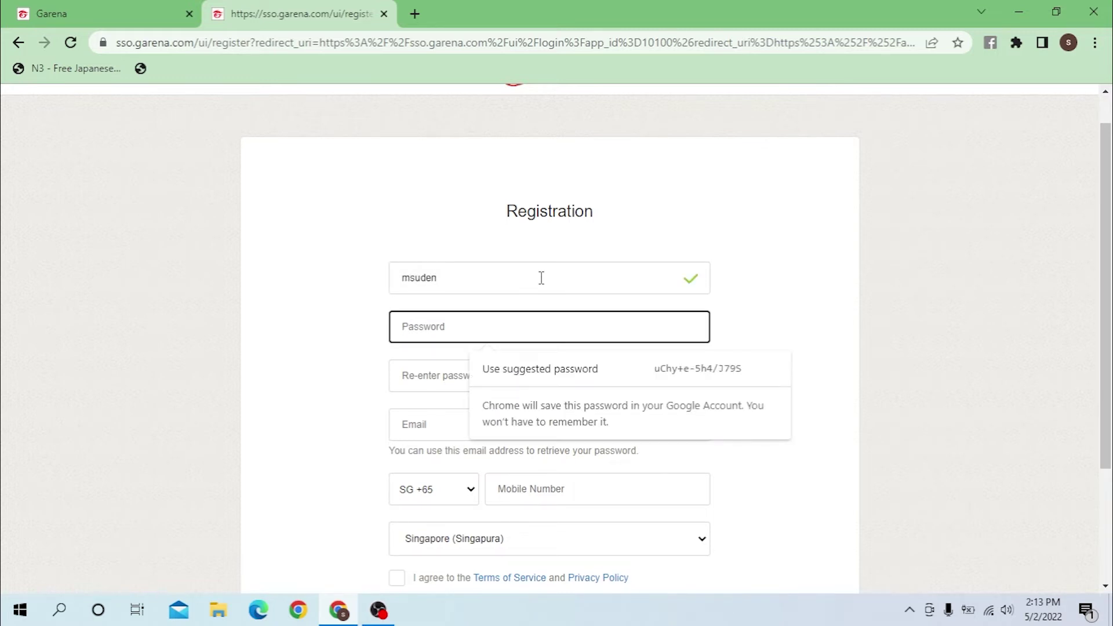
pyautogui.write('••••••••••')
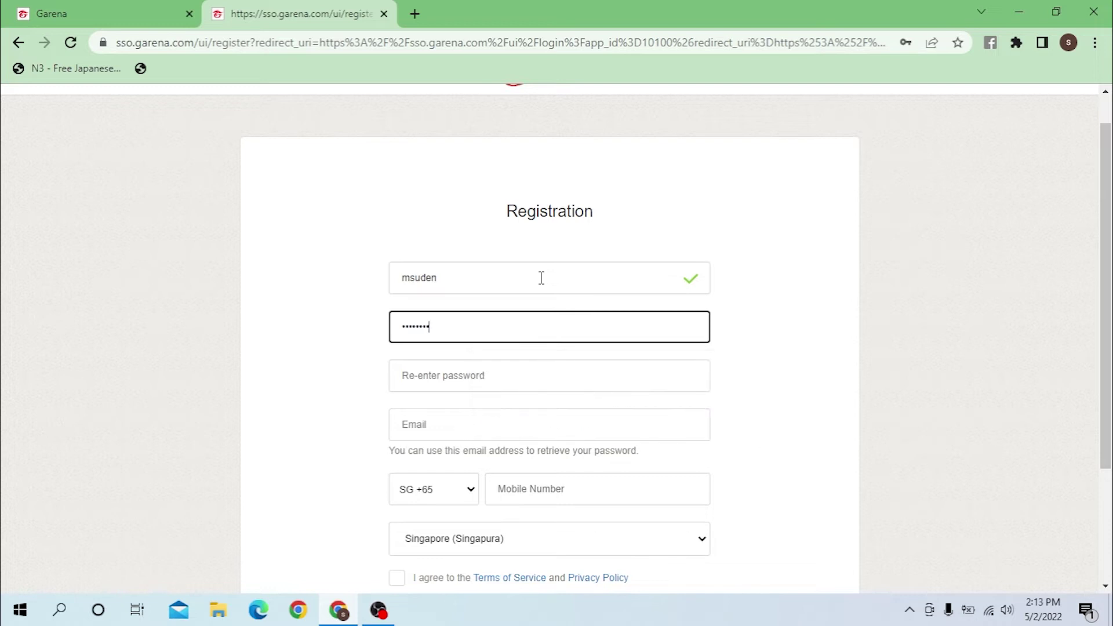
pyautogui.write('•')
pyautogui.click(486, 384)
pyautogui.write('•••••••••••')
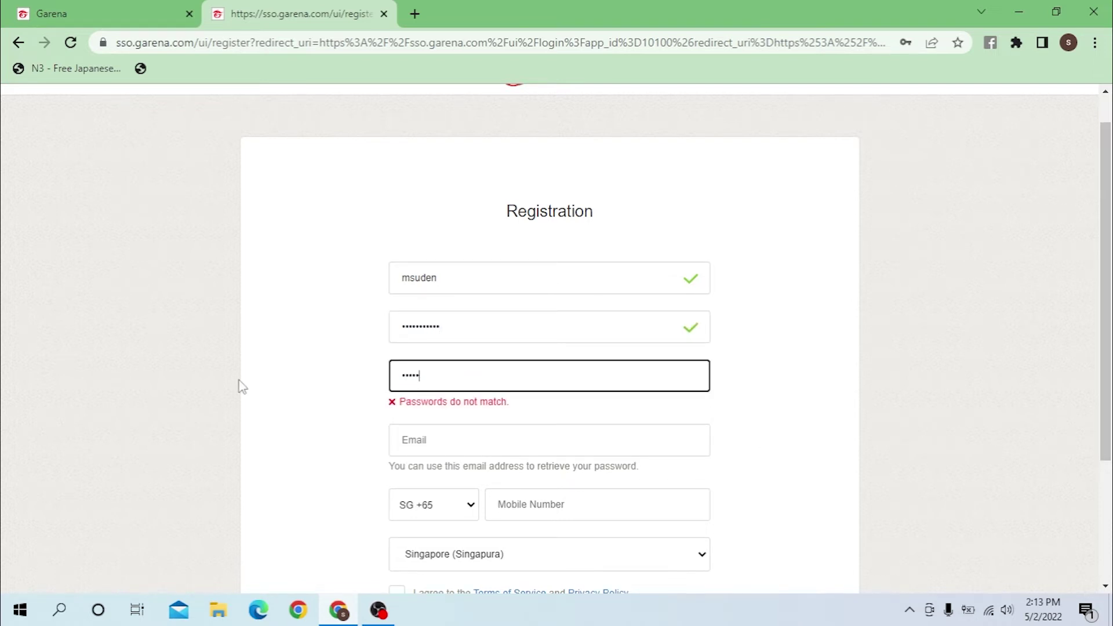
pyautogui.doubleClick(466, 331)
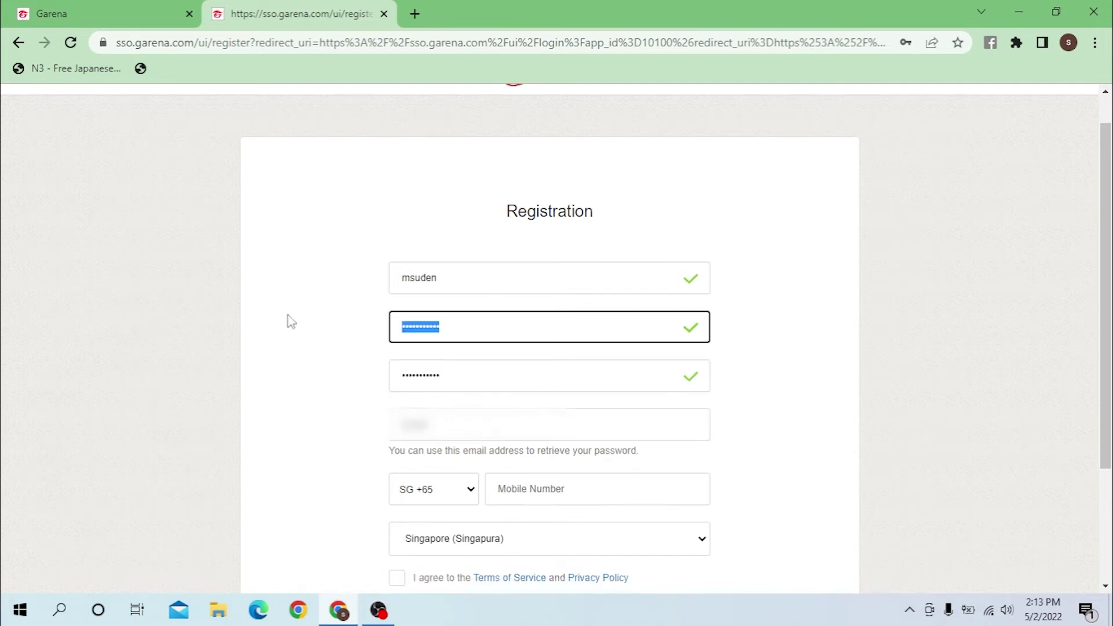
pyautogui.click(453, 432)
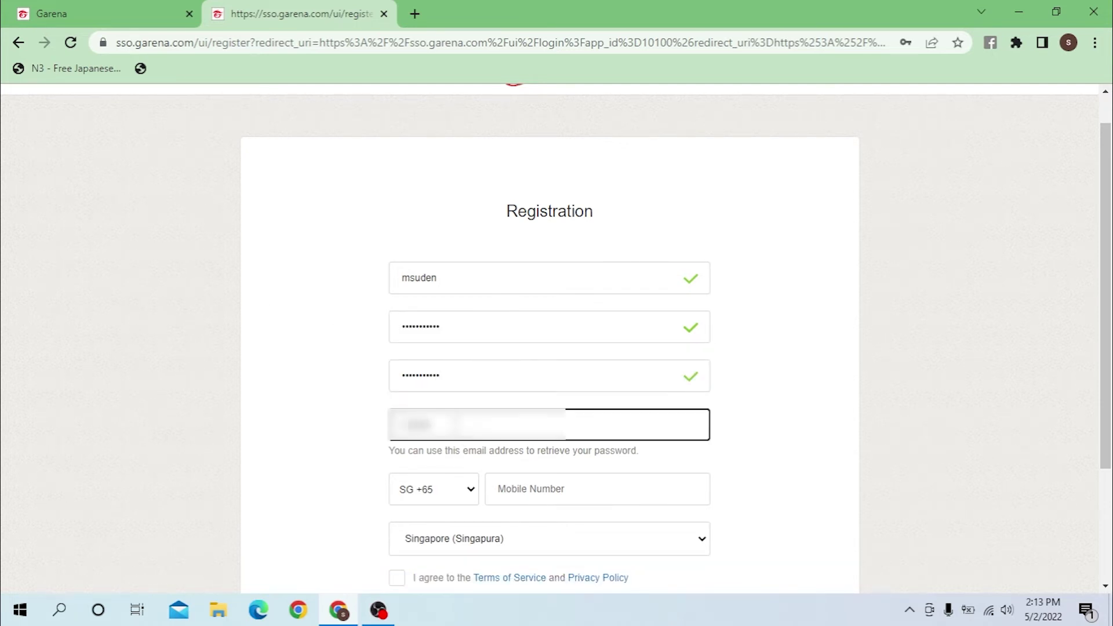
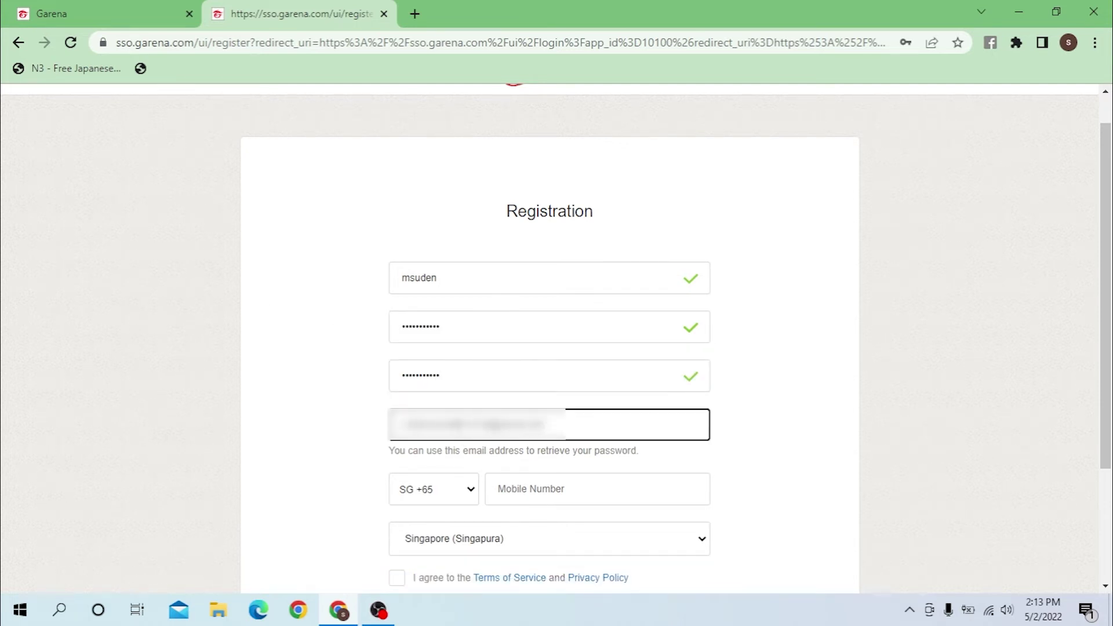
pyautogui.scroll(-1, 812, 385)
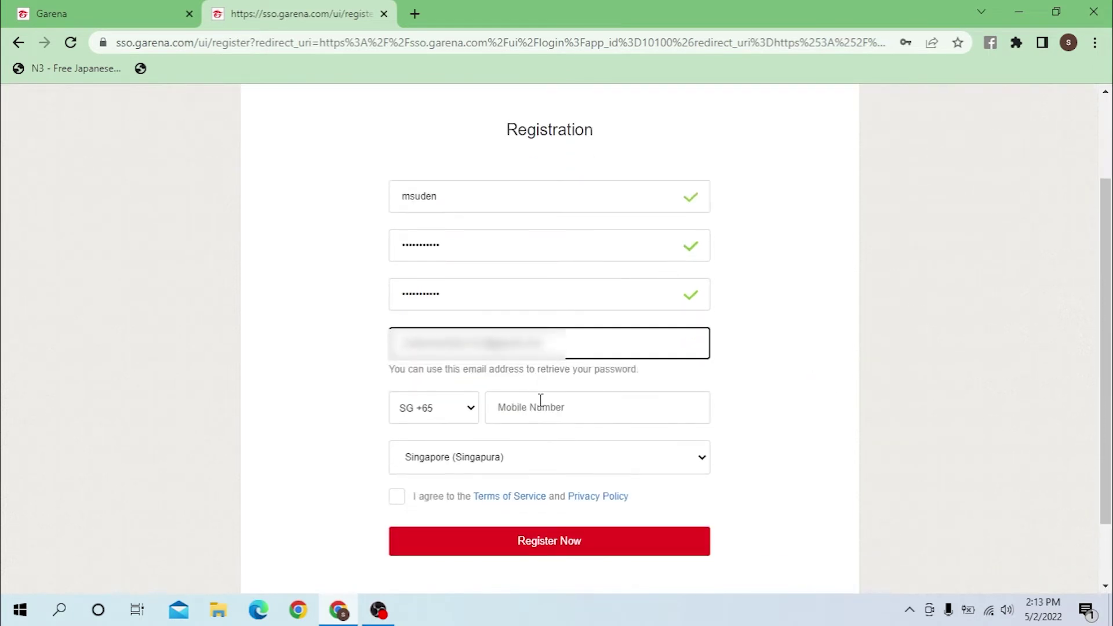
# Step: Enter the mobile number with country code NP +977 and set the country to Nepal
pyautogui.click(471, 420)
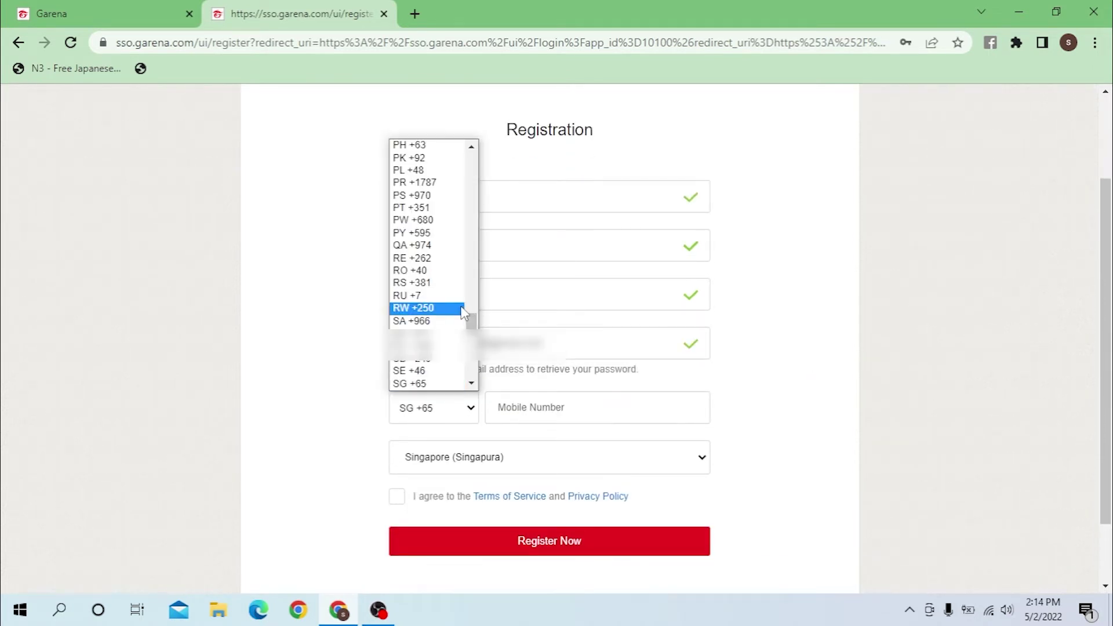
pyautogui.moveTo(474, 323); pyautogui.dragTo(461, 303)
pyautogui.click(427, 328)
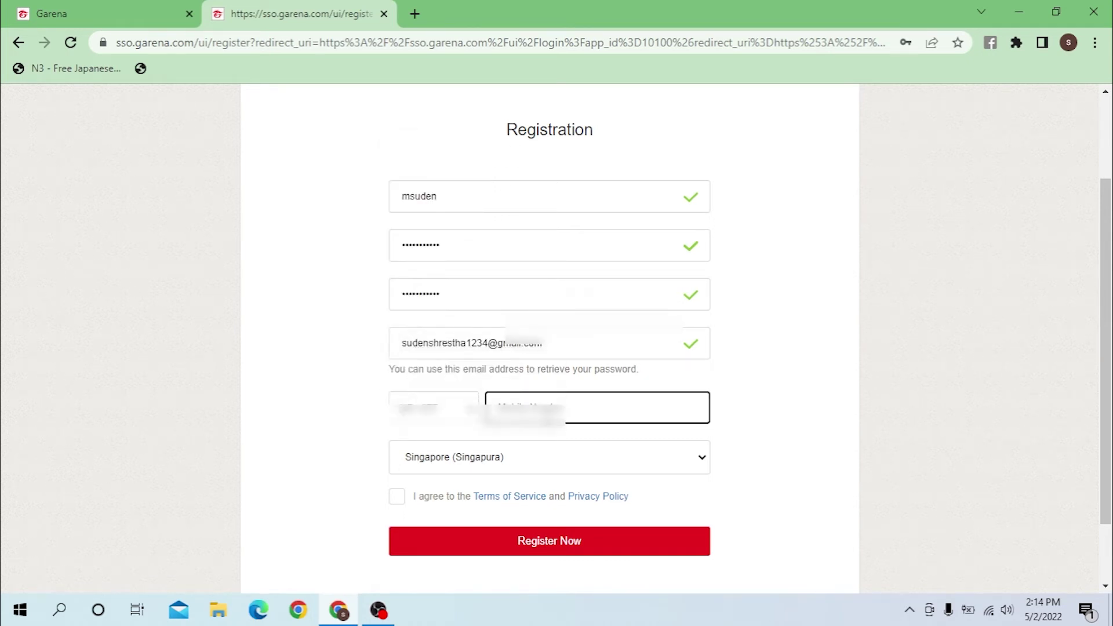
pyautogui.scroll(-3, 619, 398)
pyautogui.write('98XXXXXXXX')
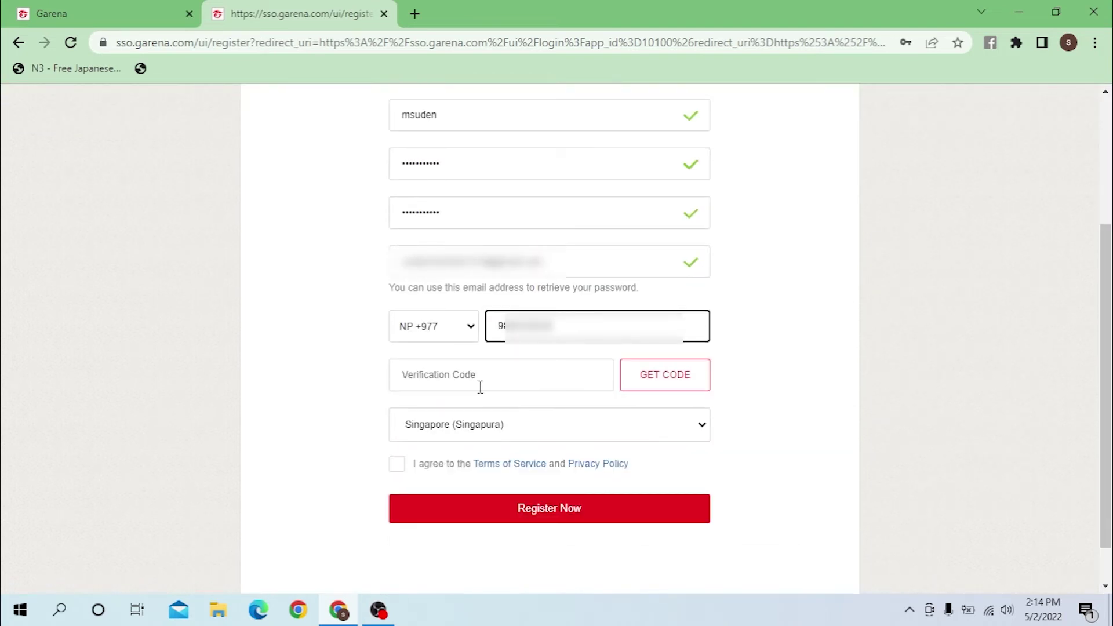
pyautogui.click(557, 439)
pyautogui.click(441, 94)
# Step: Request the SMS code, accept the terms, enter the code, register, and save the password
pyautogui.click(645, 383)
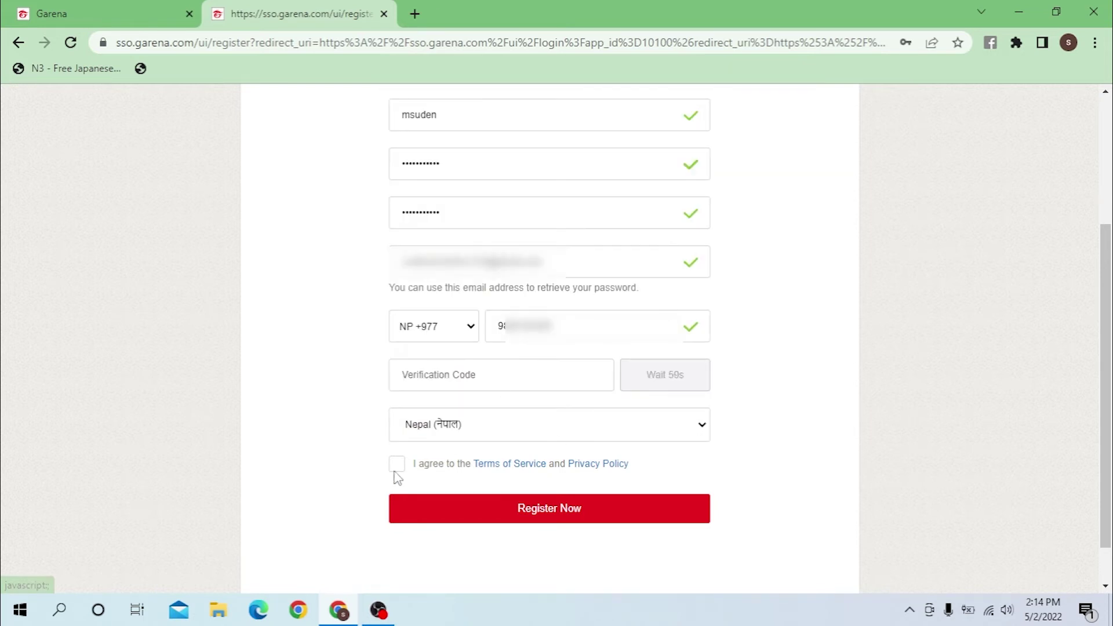
pyautogui.click(397, 466)
pyautogui.click(506, 383)
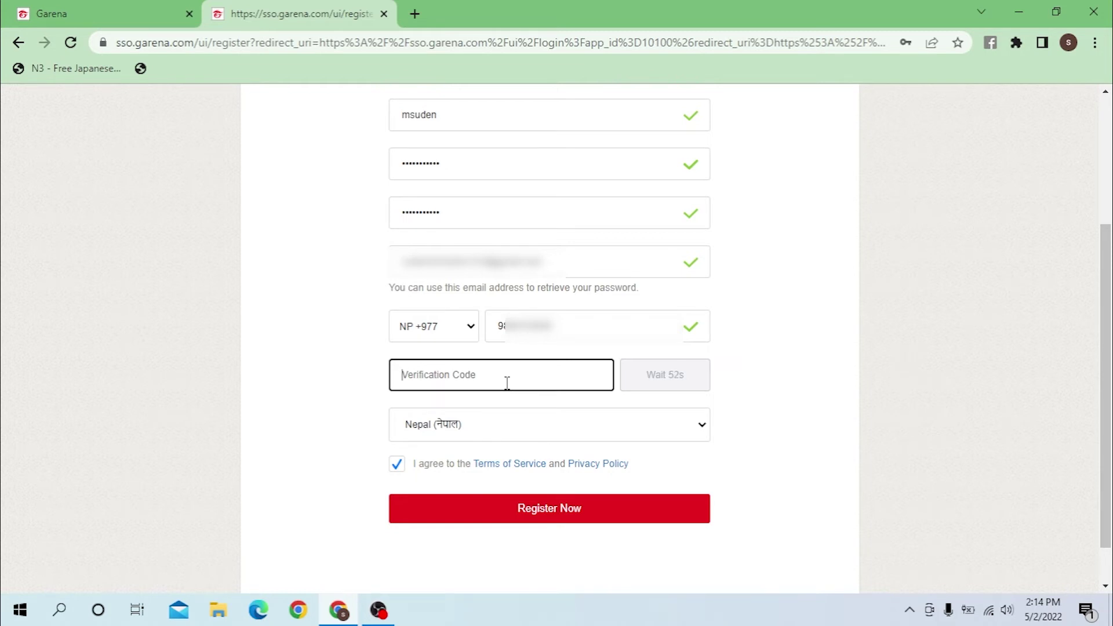
pyautogui.click(509, 524)
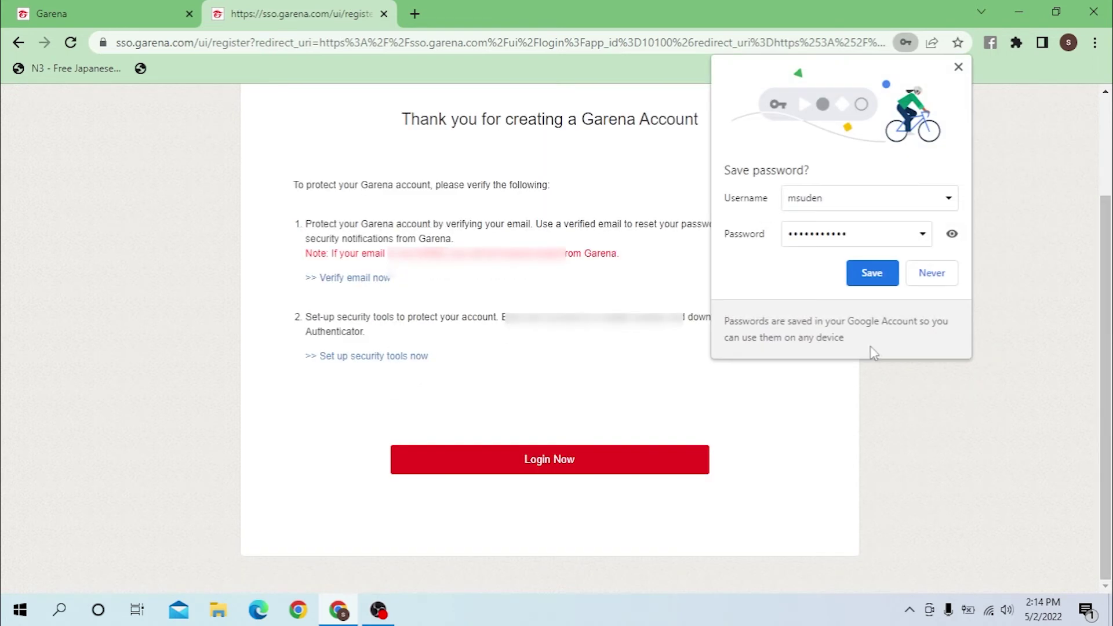
pyautogui.click(888, 276)
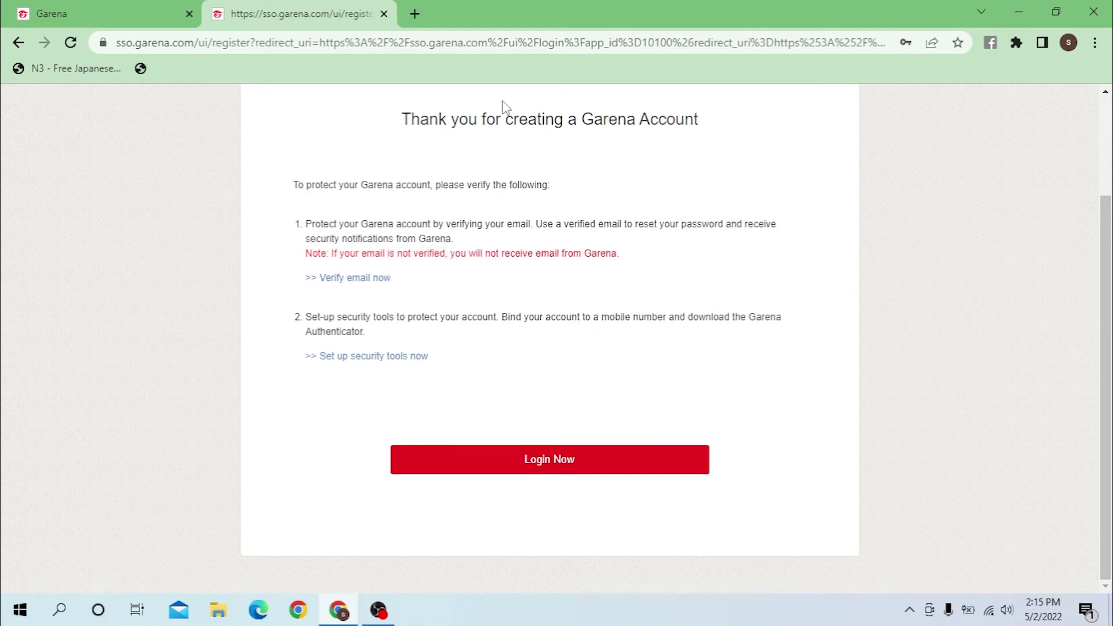
pyautogui.hotkey('ctrl', 't')
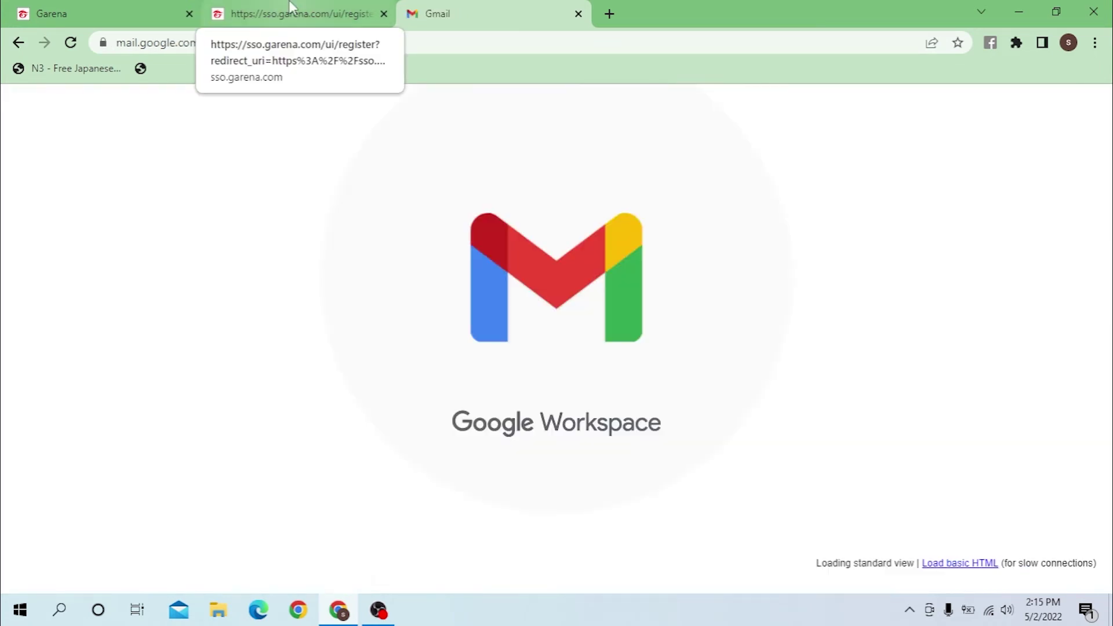
# Step: In Gmail, open the 'Verify Your Garena Account Email Address' message and follow its verification link
pyautogui.click(298, 14)
pyautogui.click(482, 16)
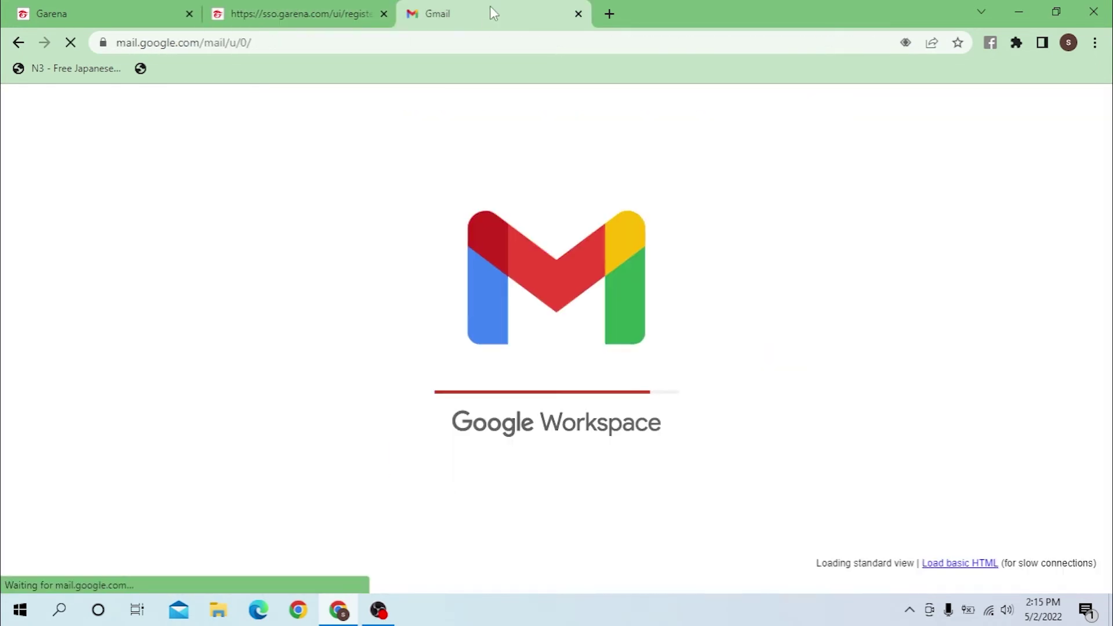
pyautogui.hotkey('ctrl', 'shift', 'Tab')
pyautogui.click(487, 12)
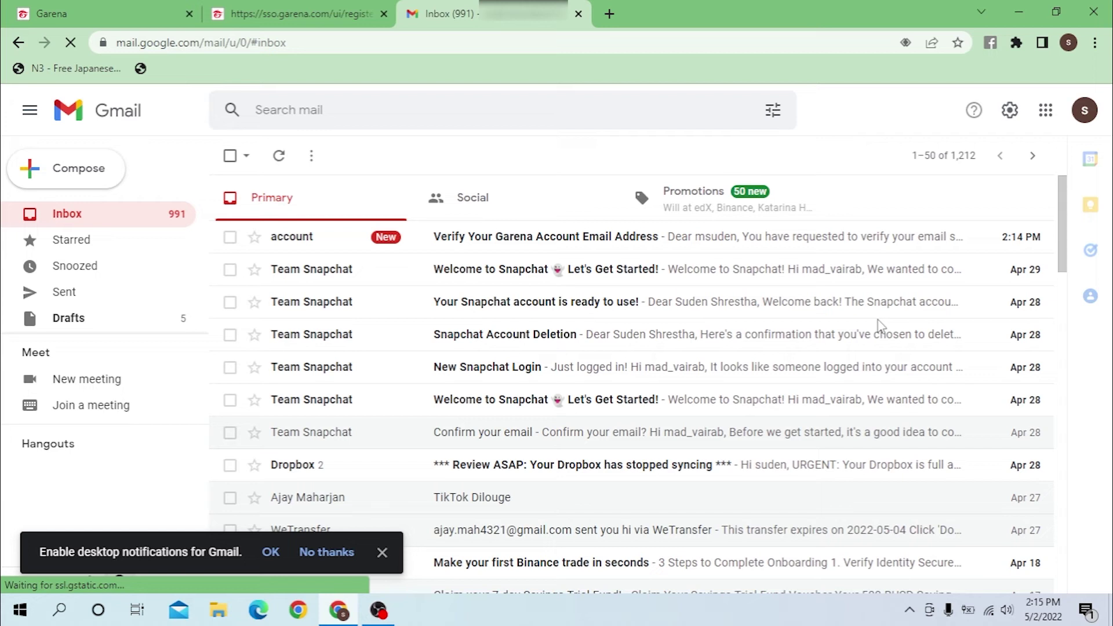
pyautogui.click(489, 243)
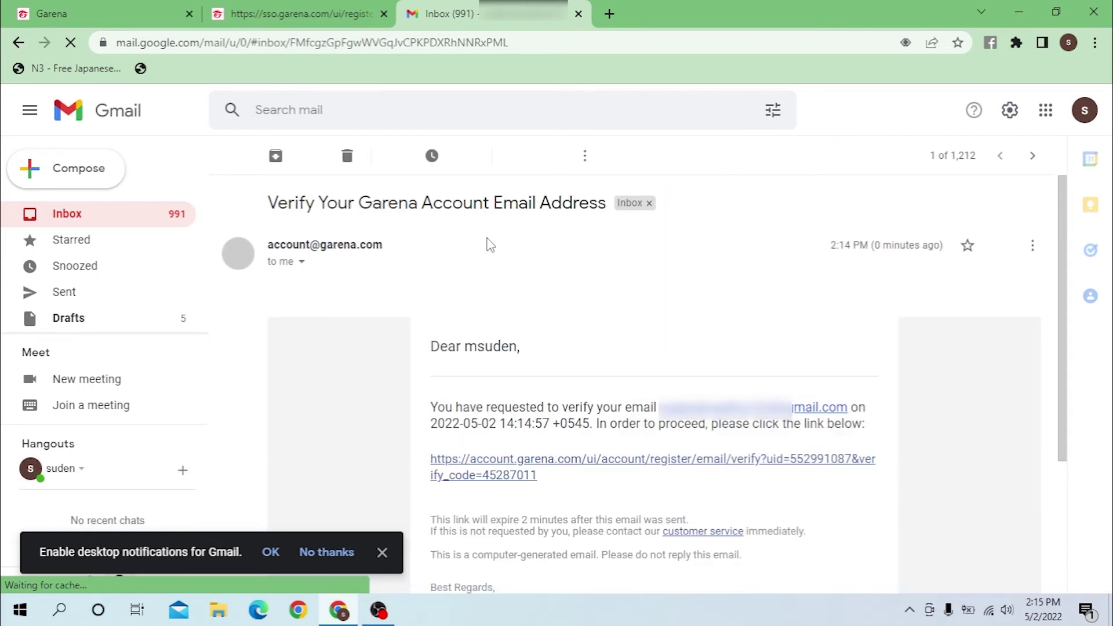
pyautogui.scroll(-1, 466, 405)
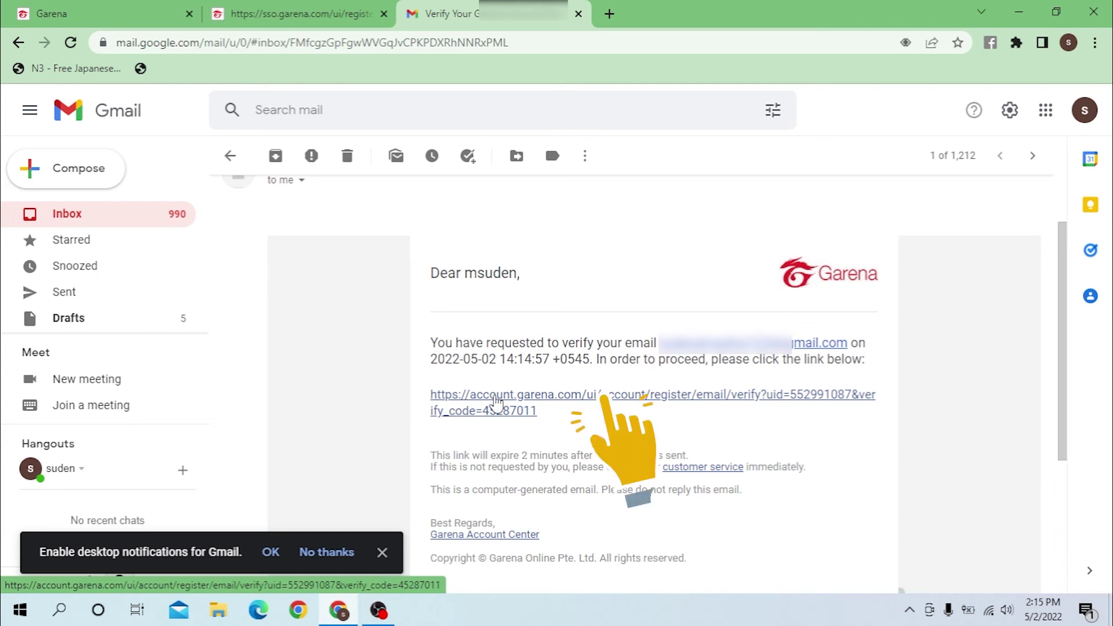
pyautogui.click(589, 397)
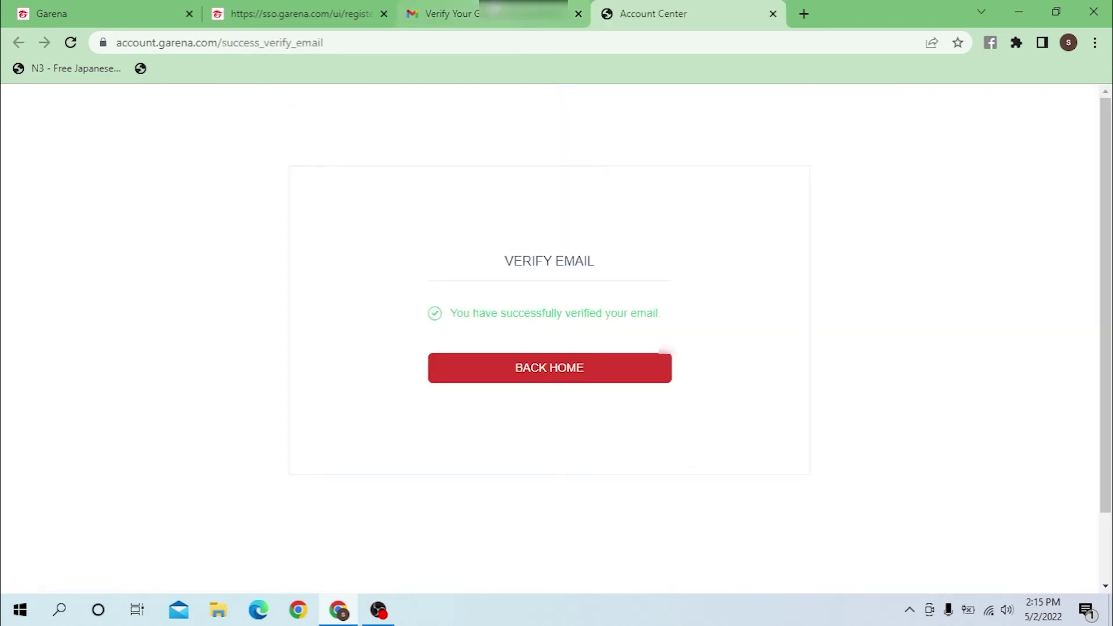
# Step: Return home to the Log In page, dismiss the autofill suggestions, and log in
pyautogui.click(539, 377)
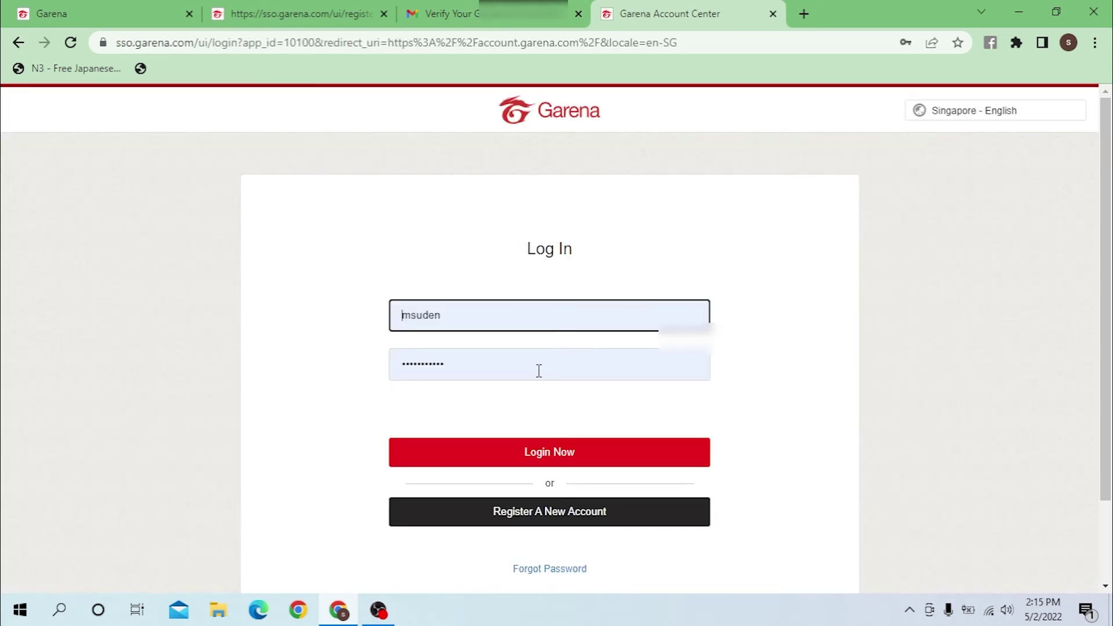
pyautogui.click(493, 342)
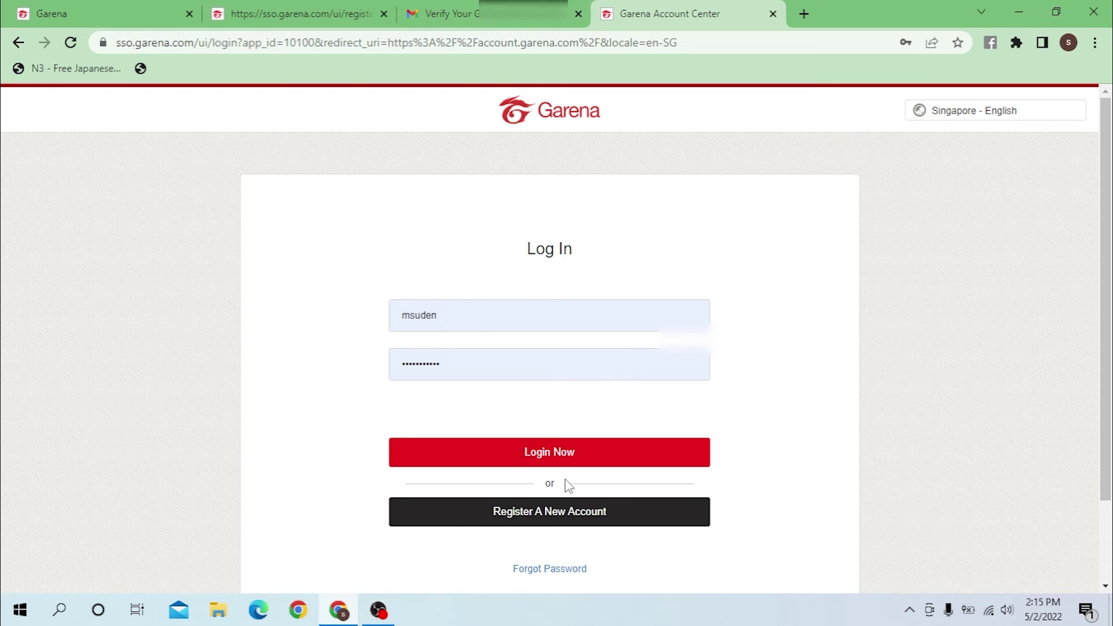
pyautogui.click(551, 458)
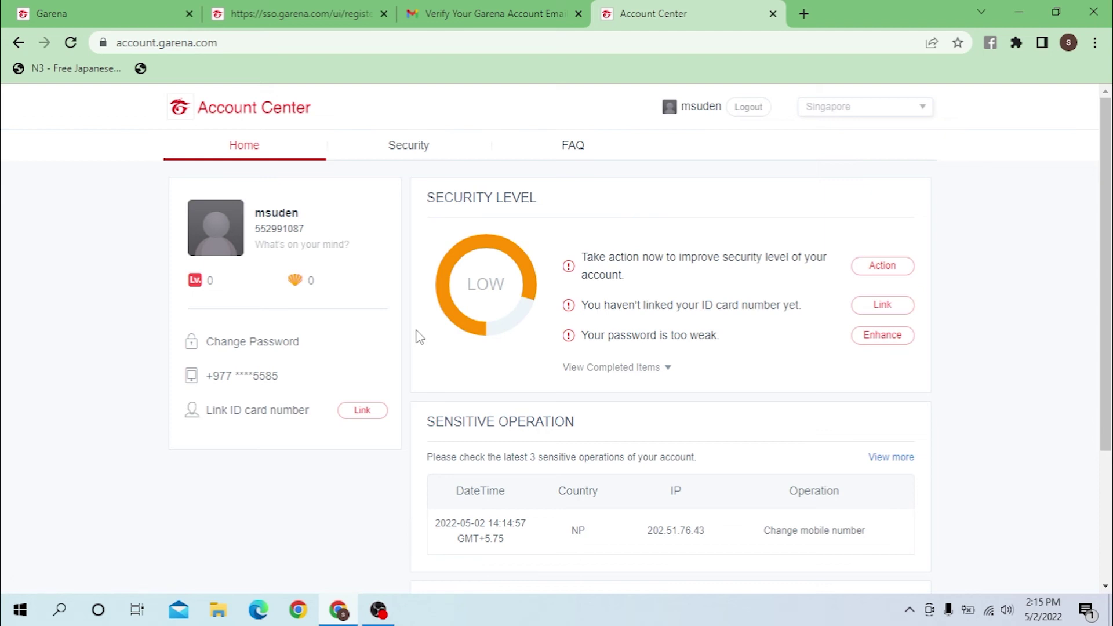
pyautogui.scroll(-3, 236, 308)
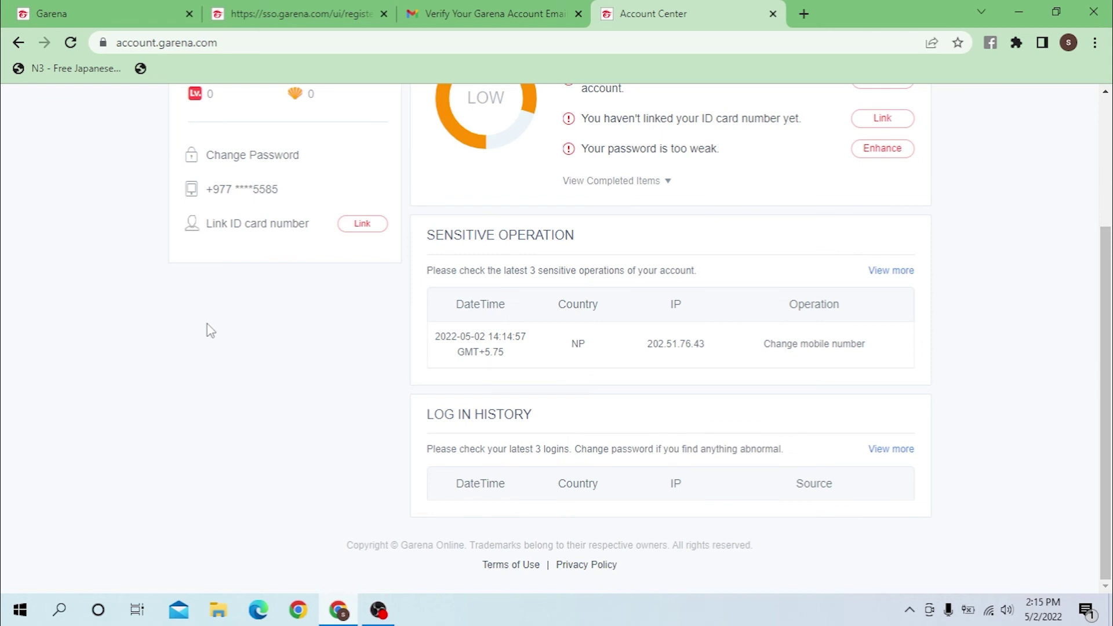
pyautogui.scroll(3, 211, 331)
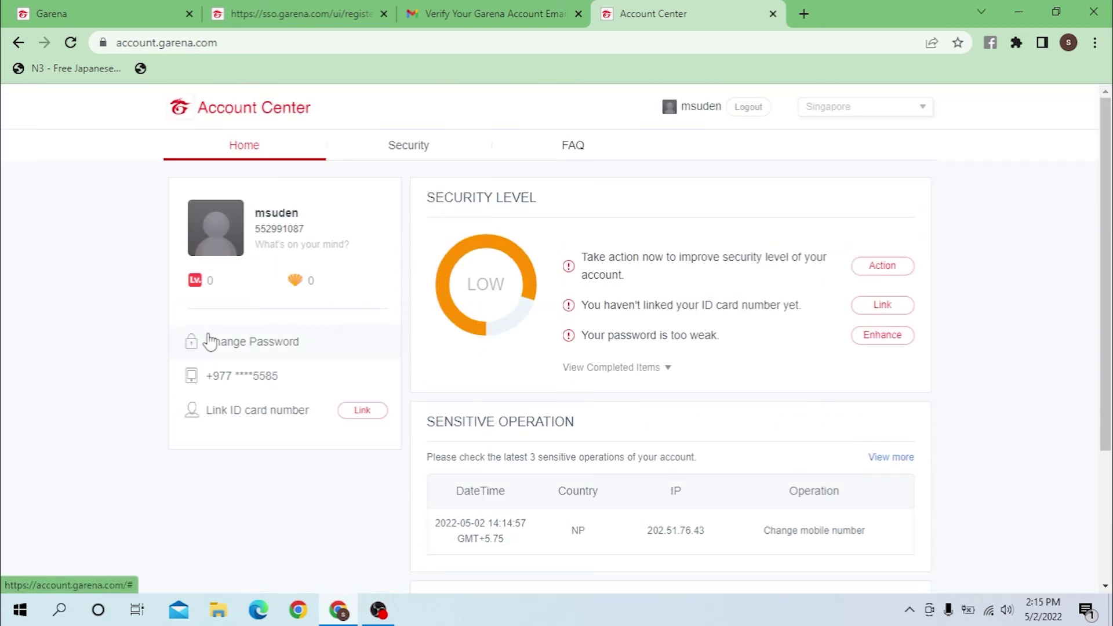